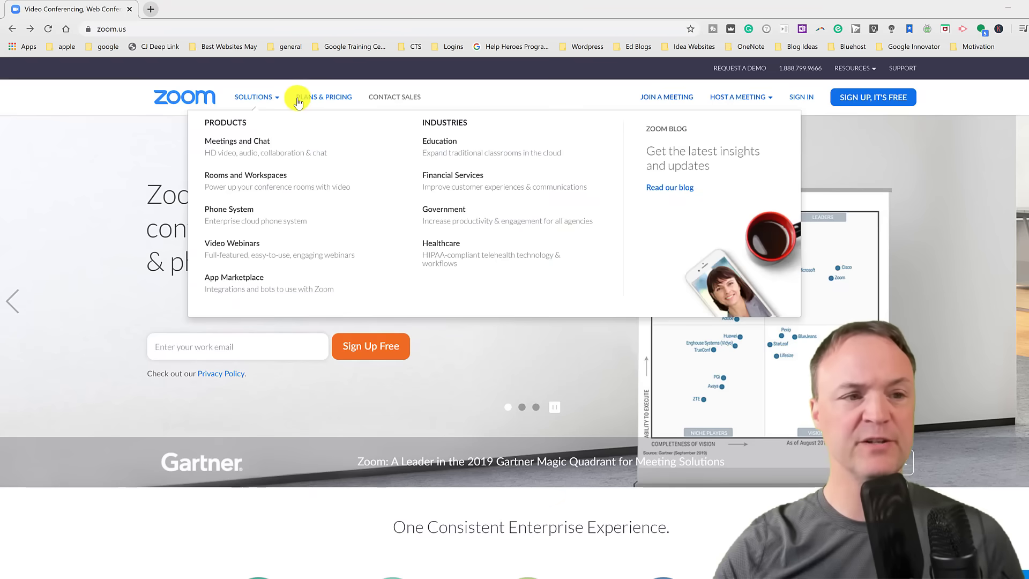
Open the Plans & Pricing page and review the Basic, Pro, Business and Enterprise plans
{"action": "left_click", "coordinate": [311, 97]}
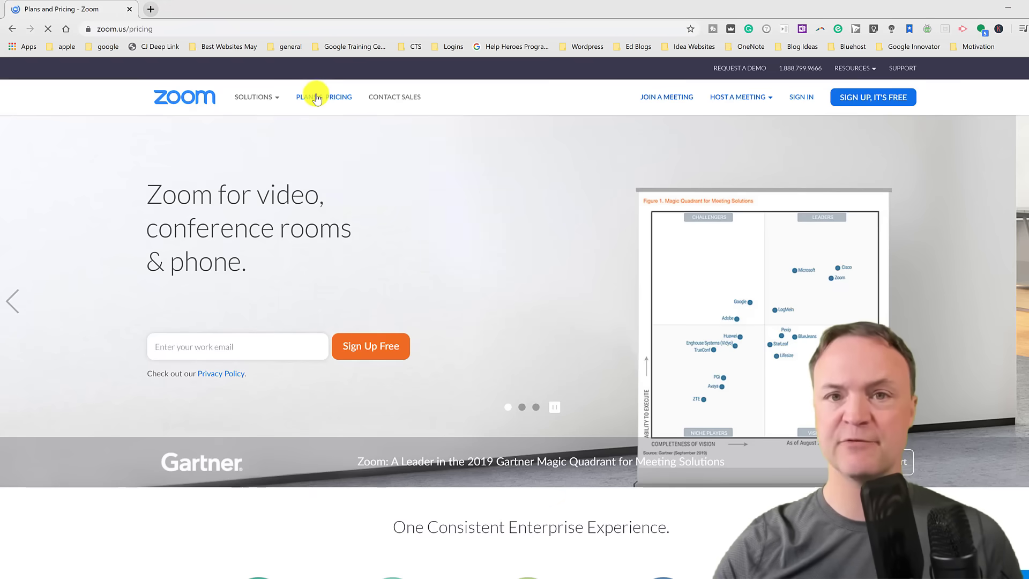
{"action": "scroll", "coordinate": [174, 298], "scroll_direction": "down", "scroll_amount": 1}
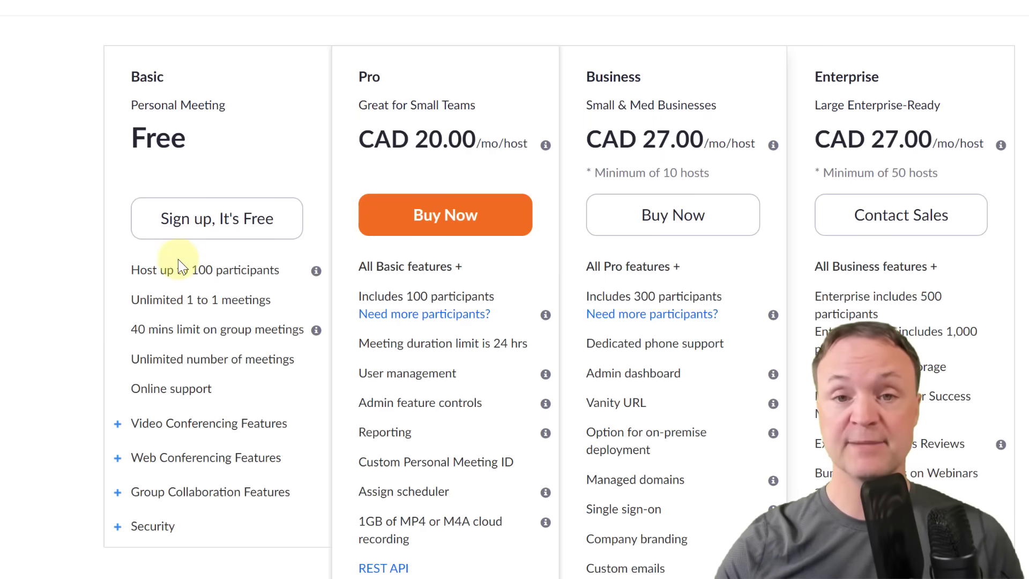
{"action": "scroll", "coordinate": [178, 259], "scroll_direction": "up", "scroll_amount": 2}
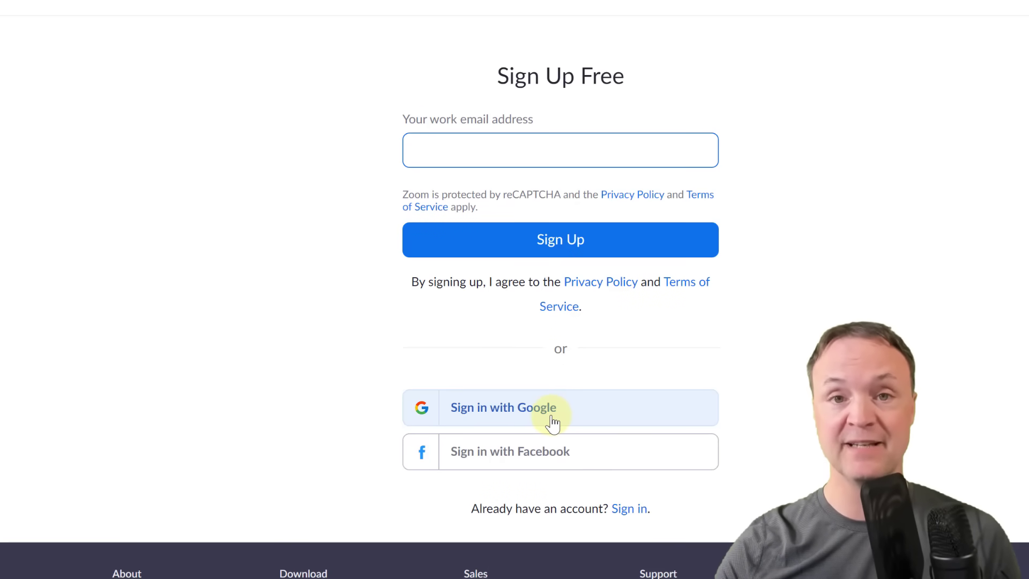
Sign up with Google using the second listed account and create the Zoom account
{"action": "left_click", "coordinate": [501, 419]}
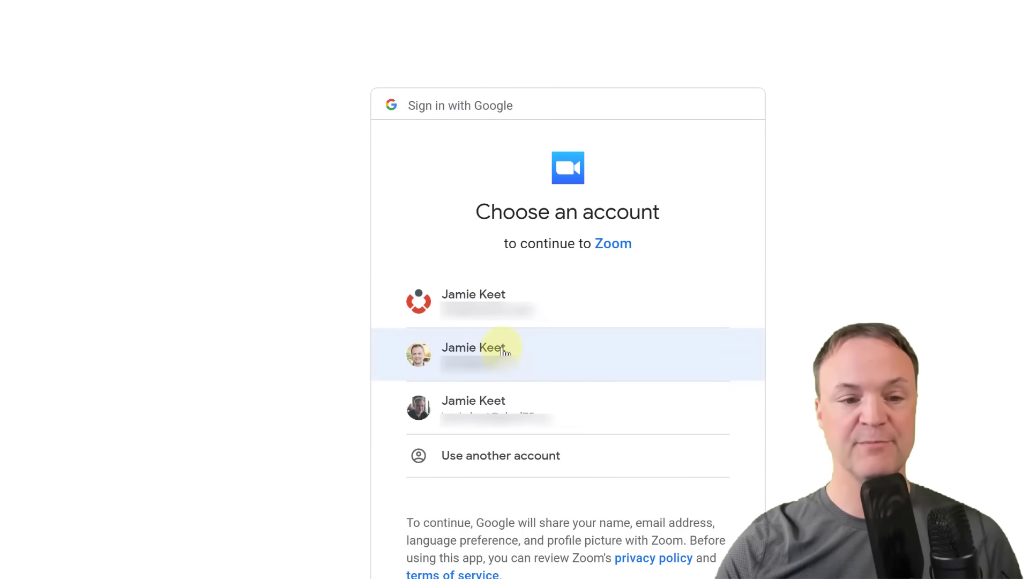
{"action": "left_click", "coordinate": [504, 351]}
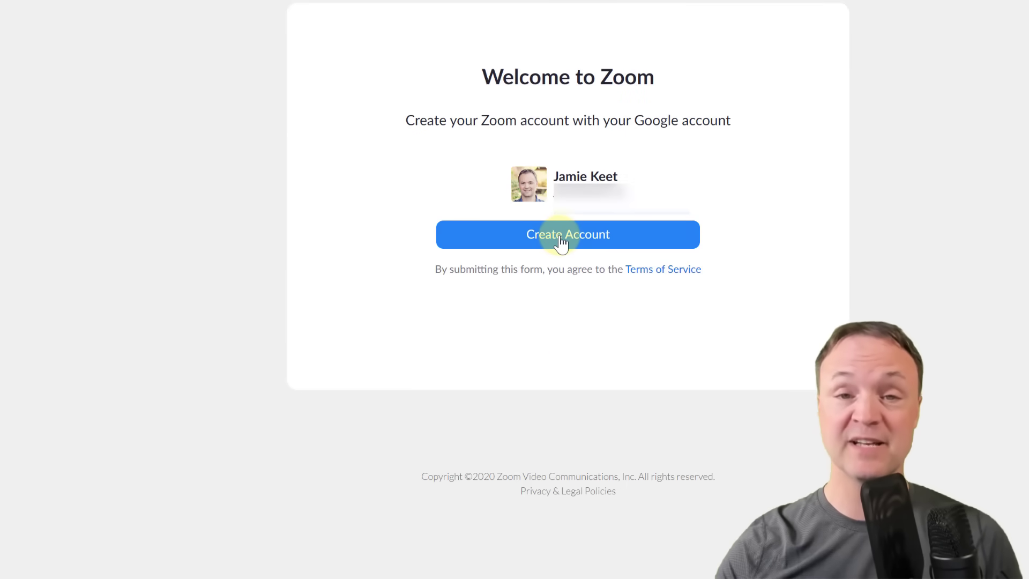
{"action": "left_click", "coordinate": [560, 241]}
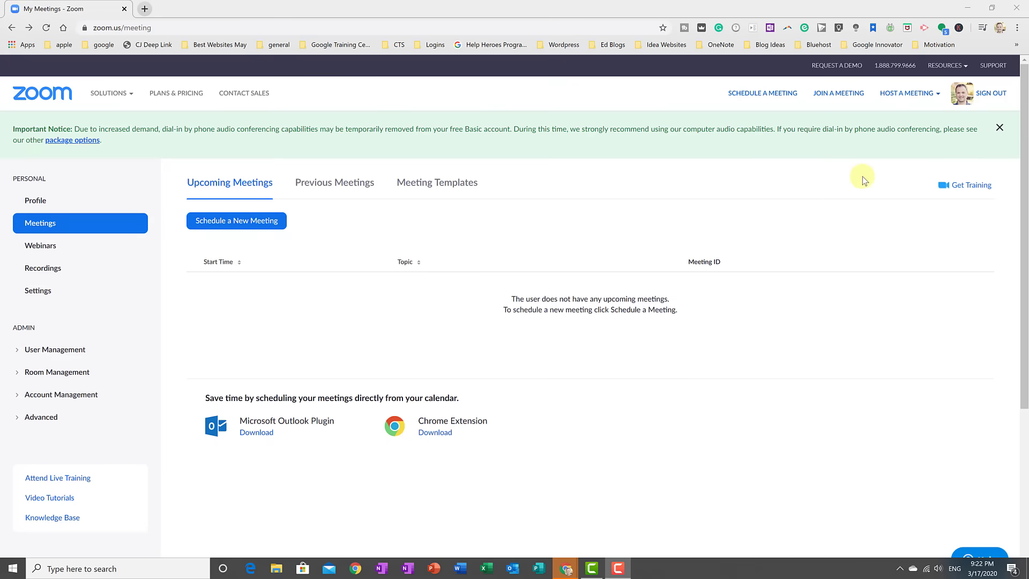
Host a new meeting with video on and launch it in Zoom Meetings
{"action": "mouse_move", "coordinate": [891, 95]}
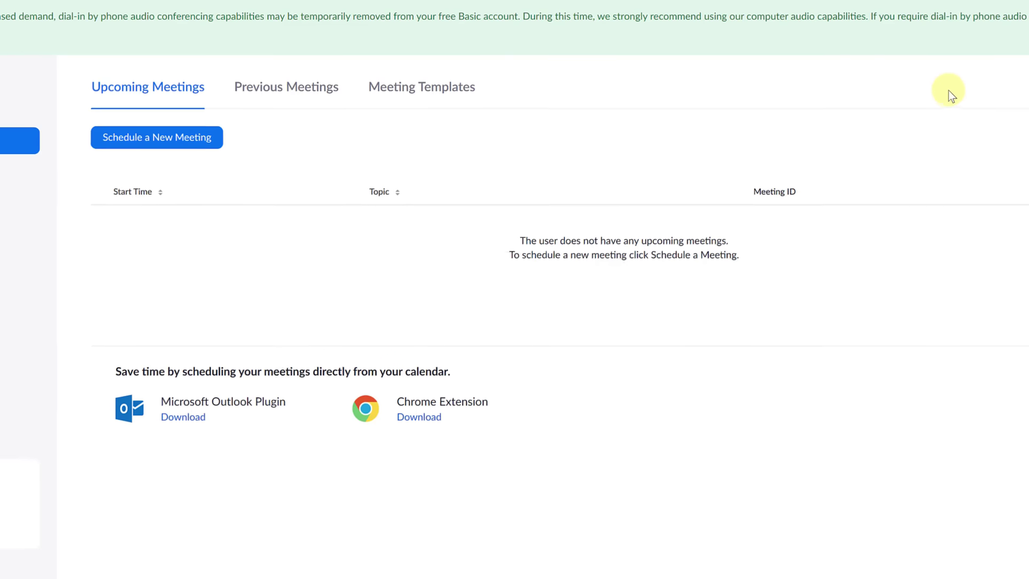
{"action": "mouse_move", "coordinate": [835, 61]}
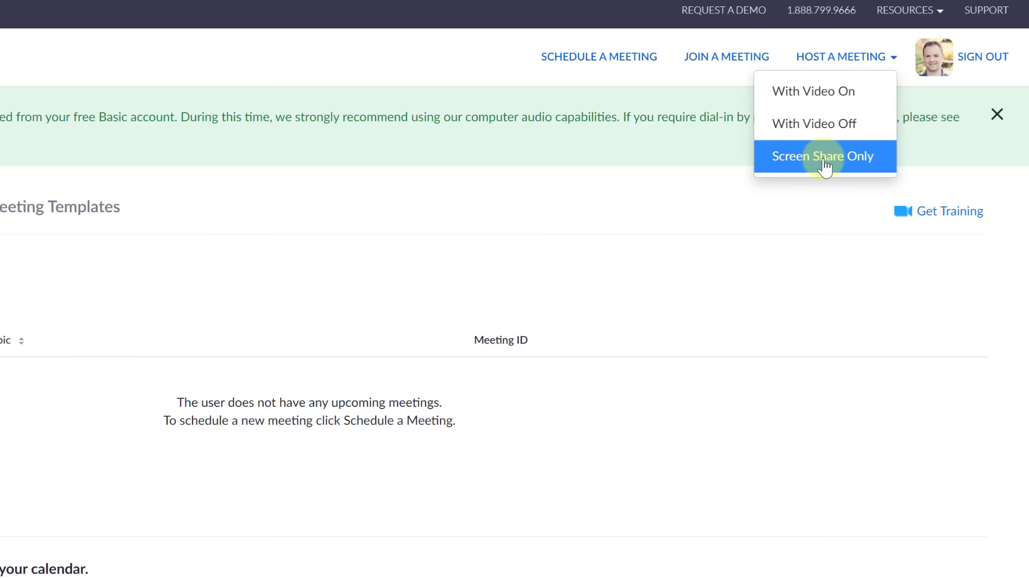
{"action": "left_click", "coordinate": [816, 95]}
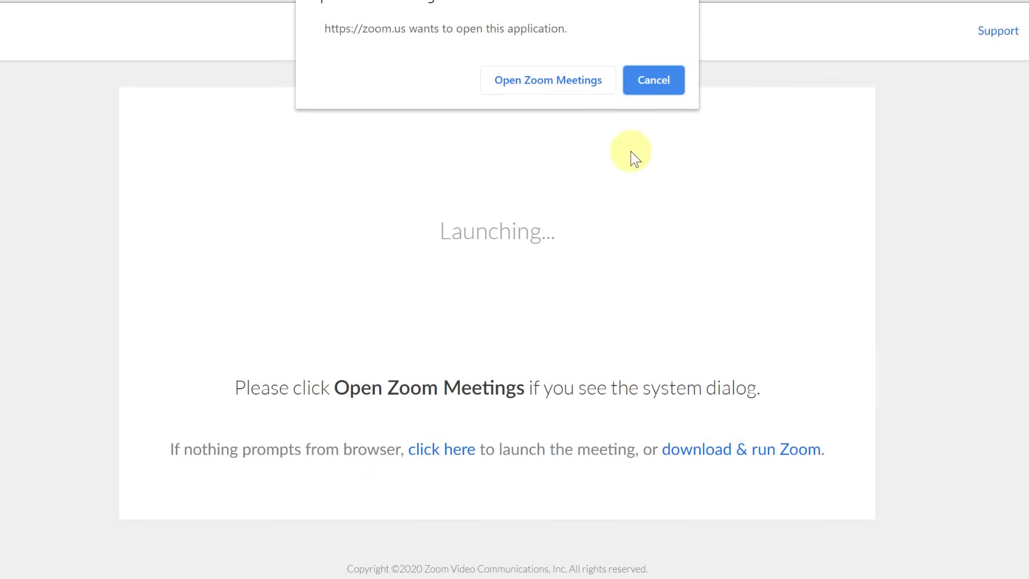
{"action": "left_click", "coordinate": [550, 86]}
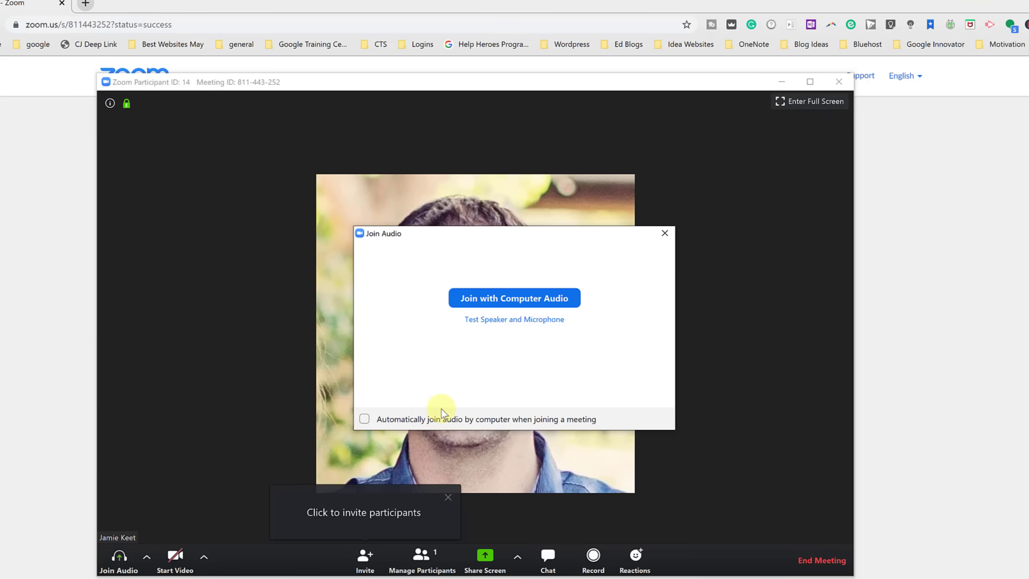
Join the meeting with computer audio and start the camera video
{"action": "left_click", "coordinate": [517, 303]}
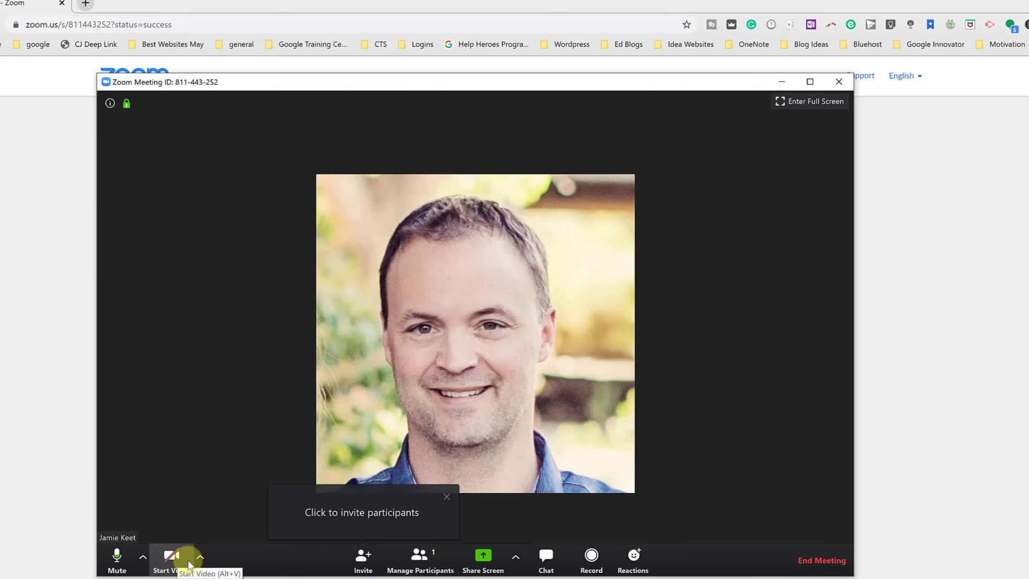
{"action": "left_click", "coordinate": [183, 563]}
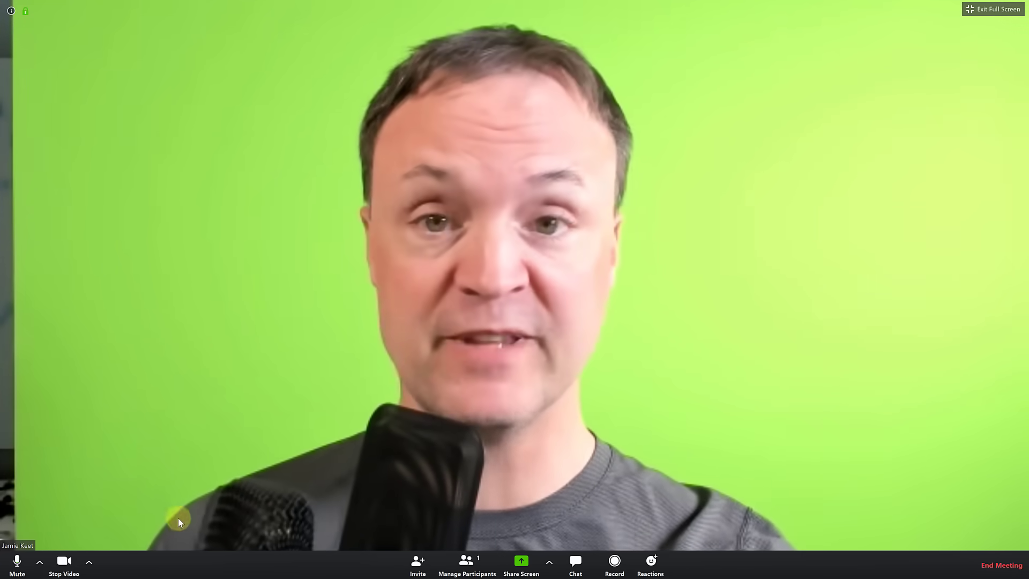
Review the available camera choices and the microphone and speaker choices for the meeting
{"action": "left_click", "coordinate": [89, 564]}
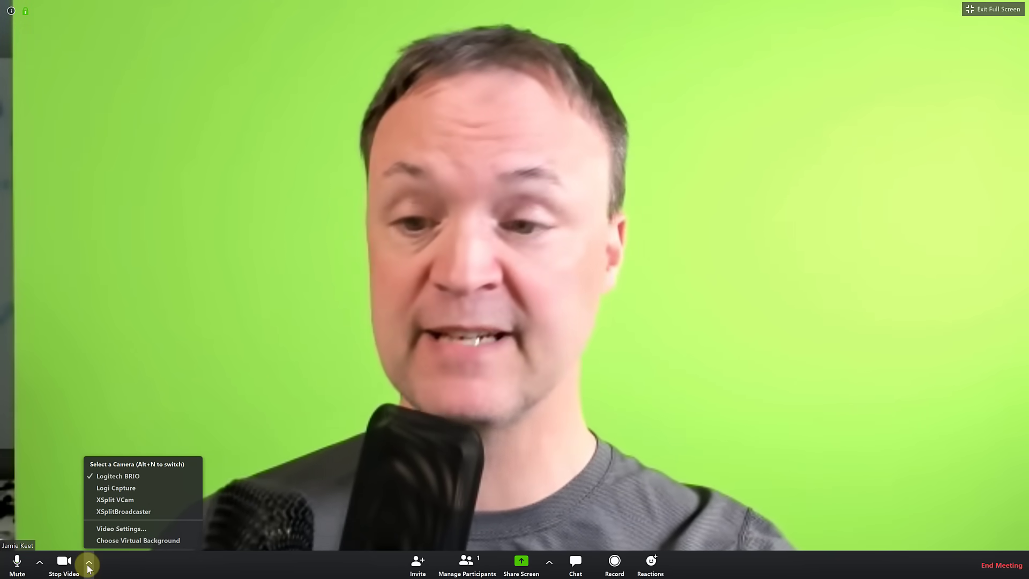
{"action": "left_click", "coordinate": [40, 563]}
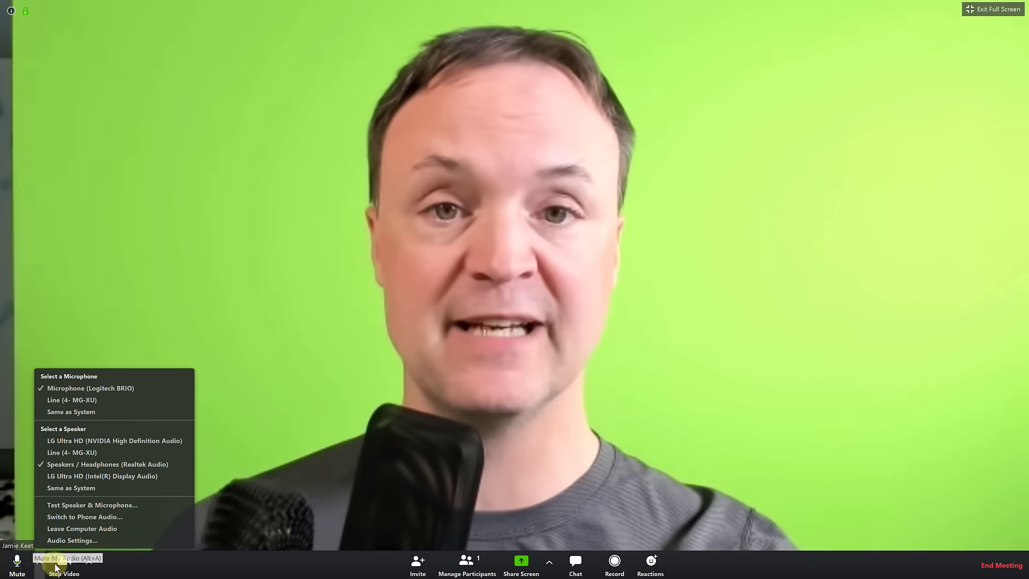
{"action": "left_click", "coordinate": [278, 572]}
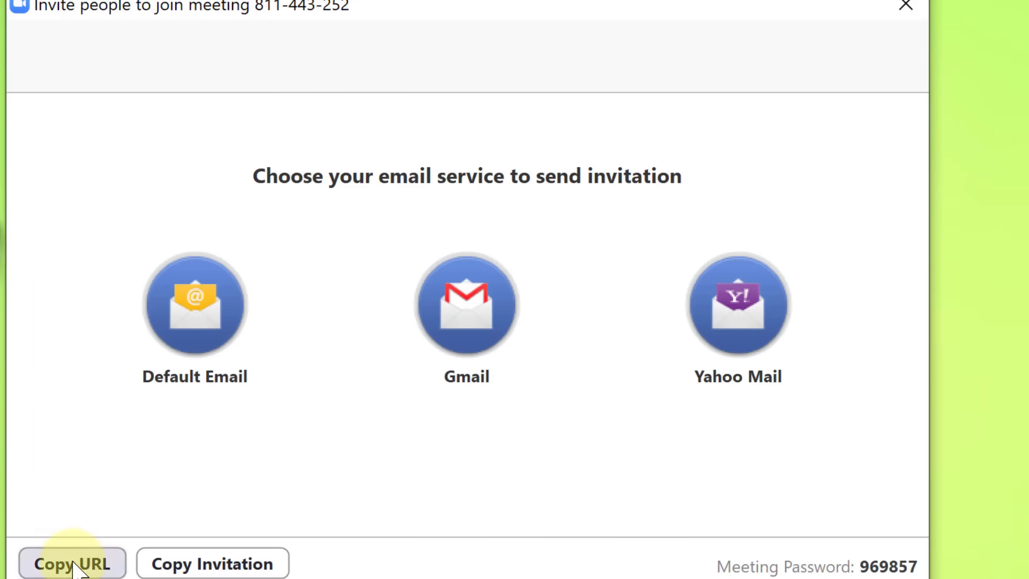
Copy the meeting's invitation URL
{"action": "left_click", "coordinate": [75, 566]}
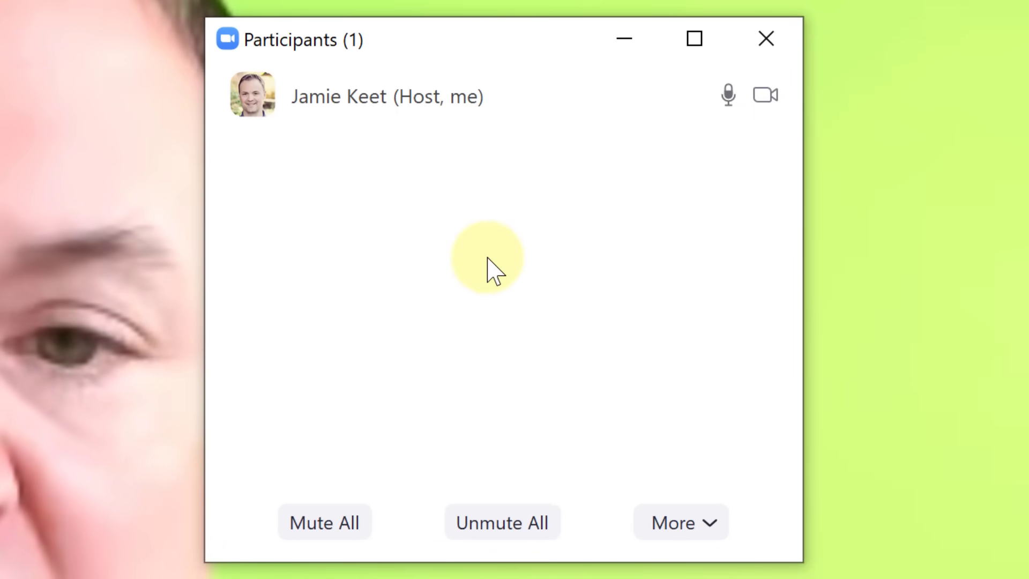
Review the extra options for the host's own entry and those for all participants in the participants list
{"action": "mouse_move", "coordinate": [732, 110]}
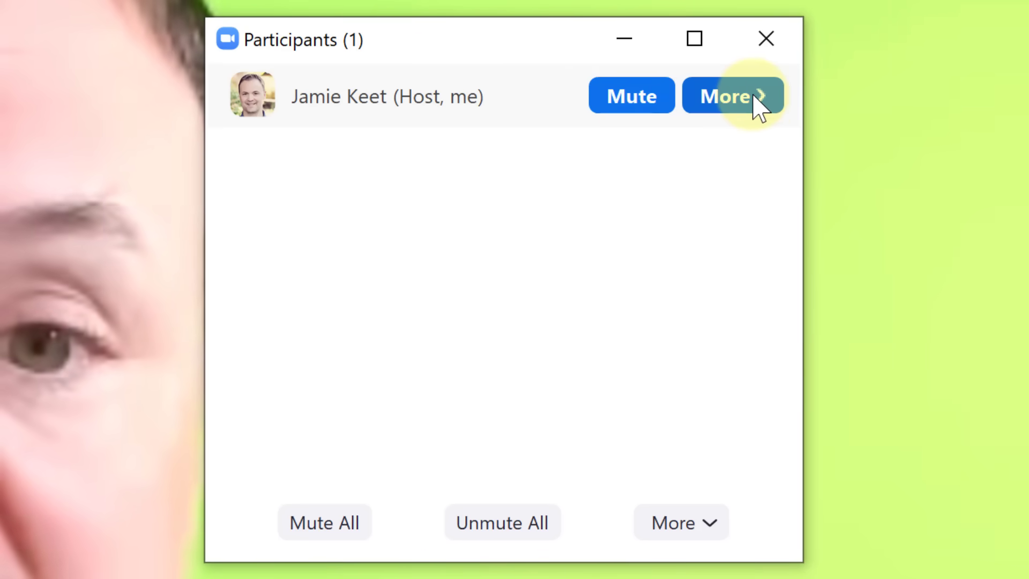
{"action": "left_click", "coordinate": [767, 104]}
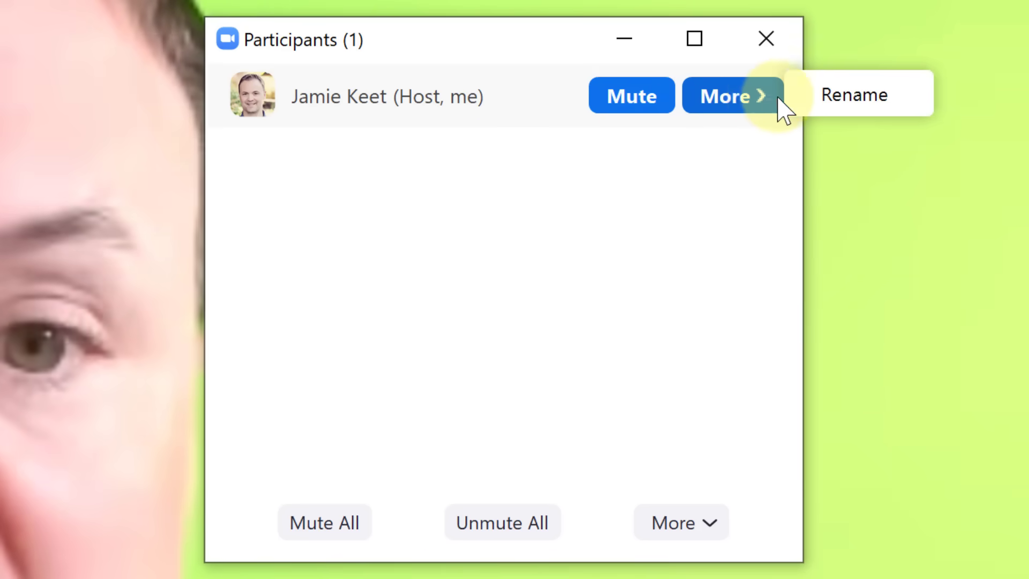
{"action": "left_click", "coordinate": [630, 212]}
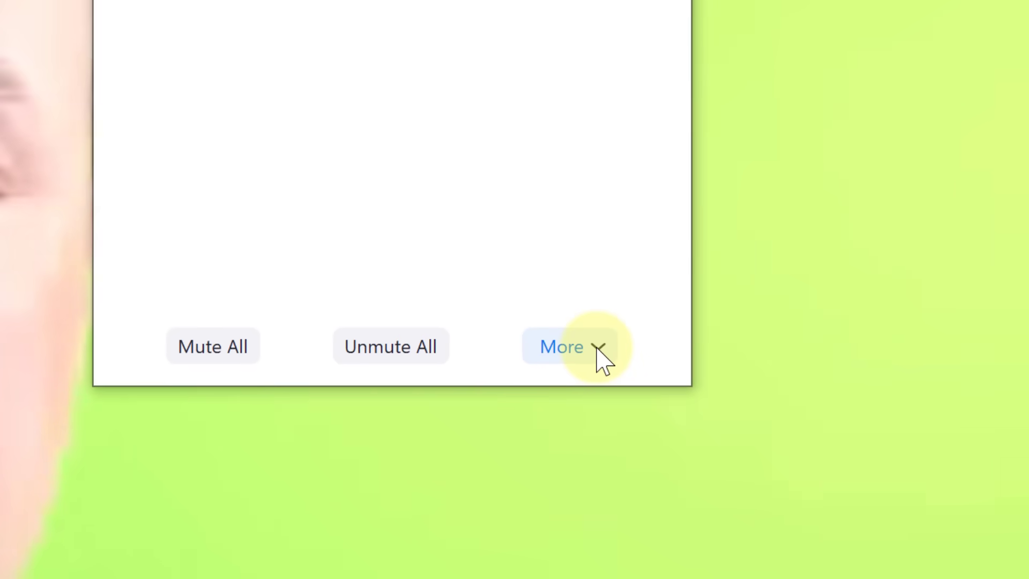
{"action": "left_click", "coordinate": [598, 347]}
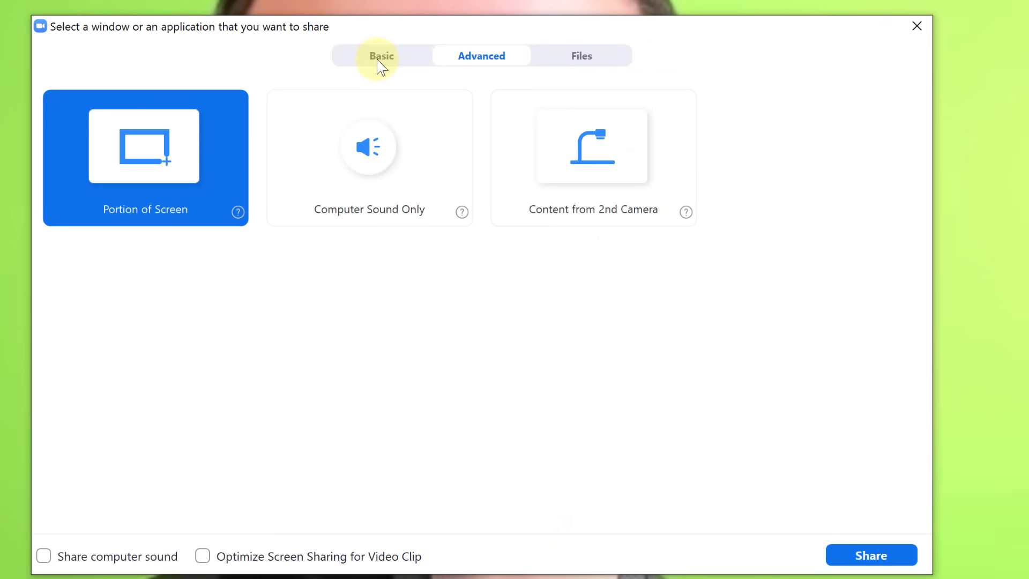
Share a whiteboard from the basic sharing sources
{"action": "left_click", "coordinate": [389, 66]}
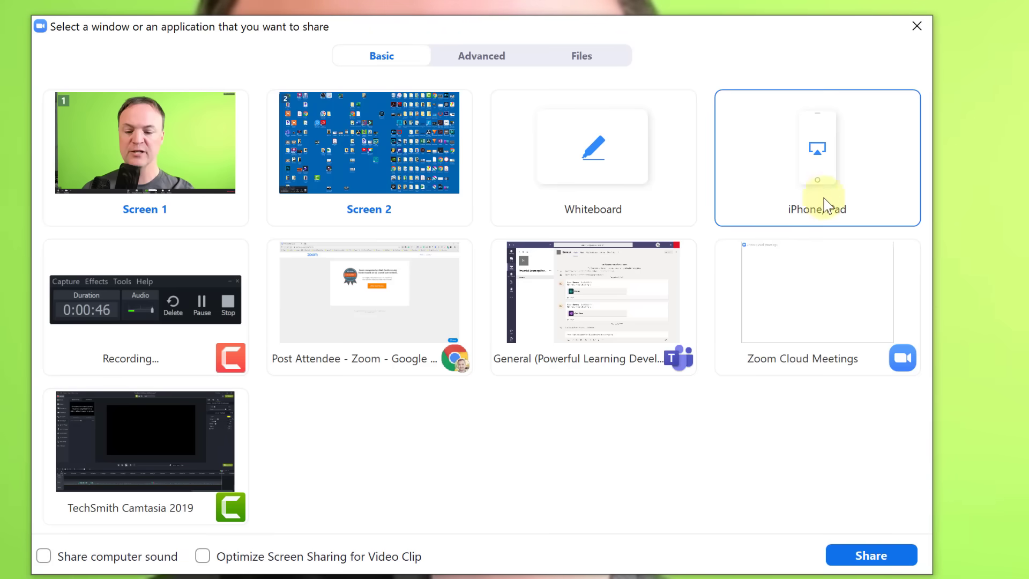
{"action": "left_click", "coordinate": [593, 170]}
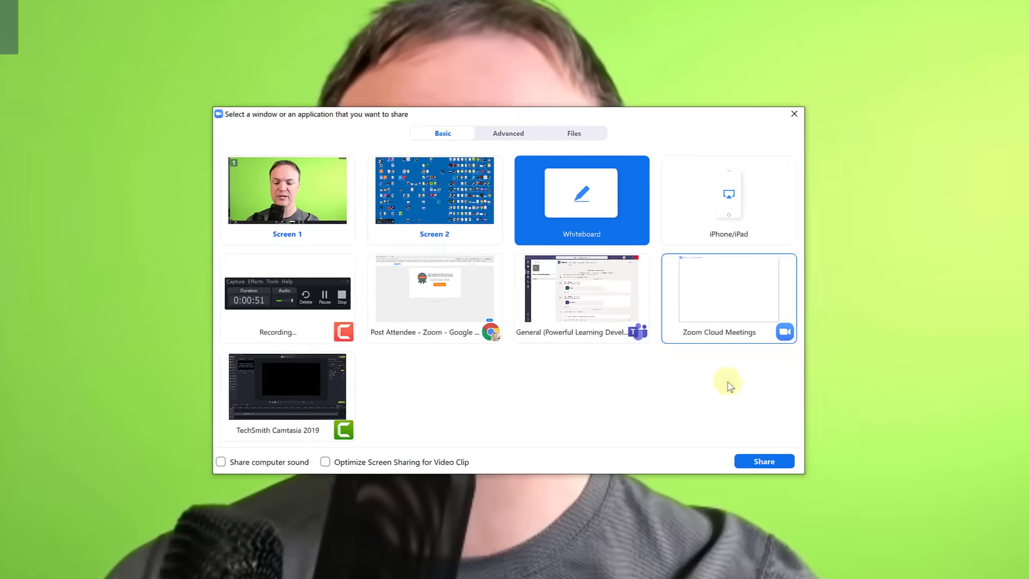
{"action": "left_click", "coordinate": [871, 555]}
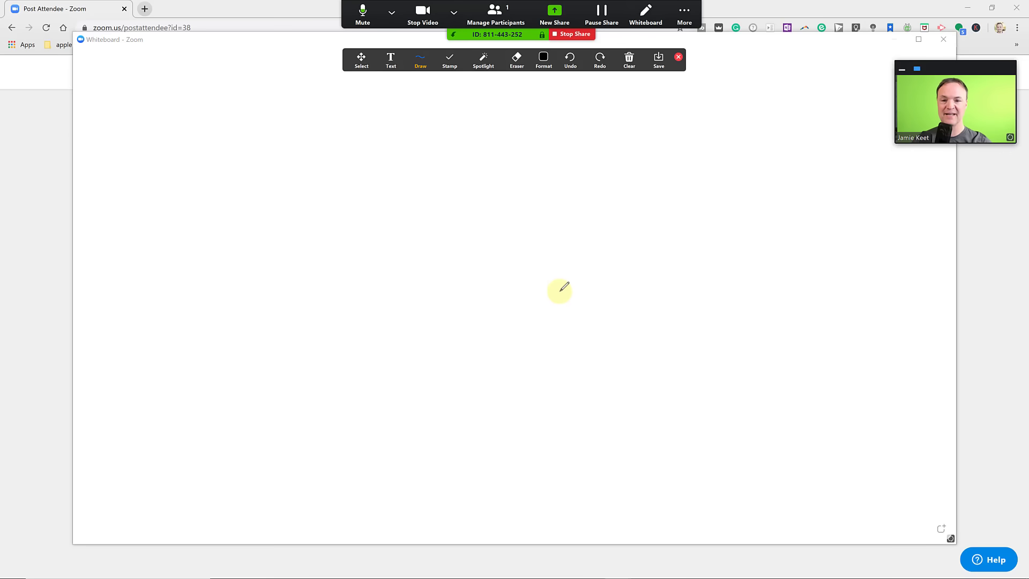
Move the floating video thumbnail onto the whiteboard's upper corner and draw a freehand looping curve on the board
{"action": "left_click_drag", "start_coordinate": [937, 73], "coordinate": [870, 64]}
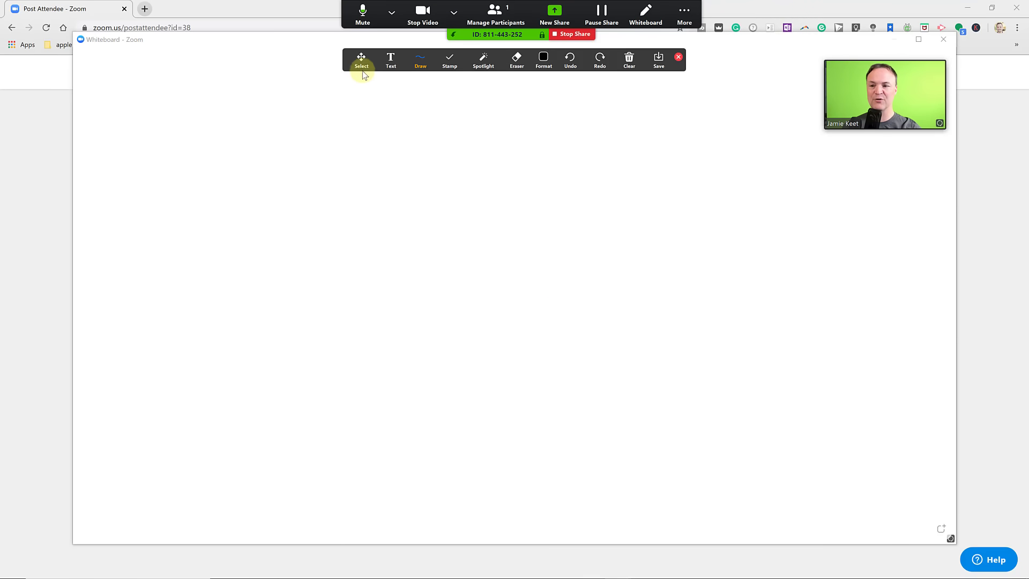
{"action": "left_click", "coordinate": [420, 59]}
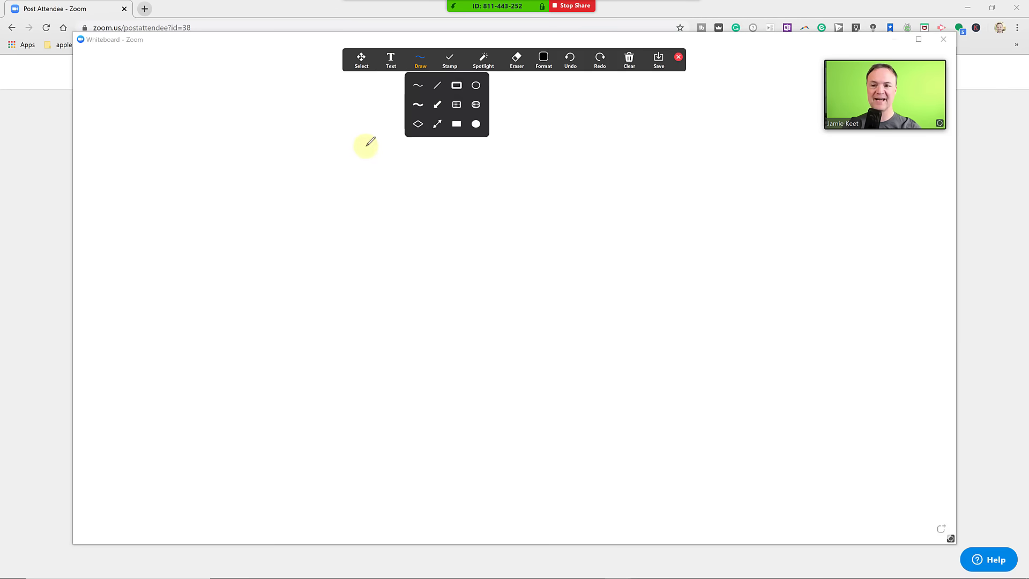
{"action": "left_click_drag", "start_coordinate": [352, 150], "coordinate": [360, 149]}
Place an arrow stamp on the whiteboard to the right of the freehand curve
{"action": "left_click", "coordinate": [456, 66]}
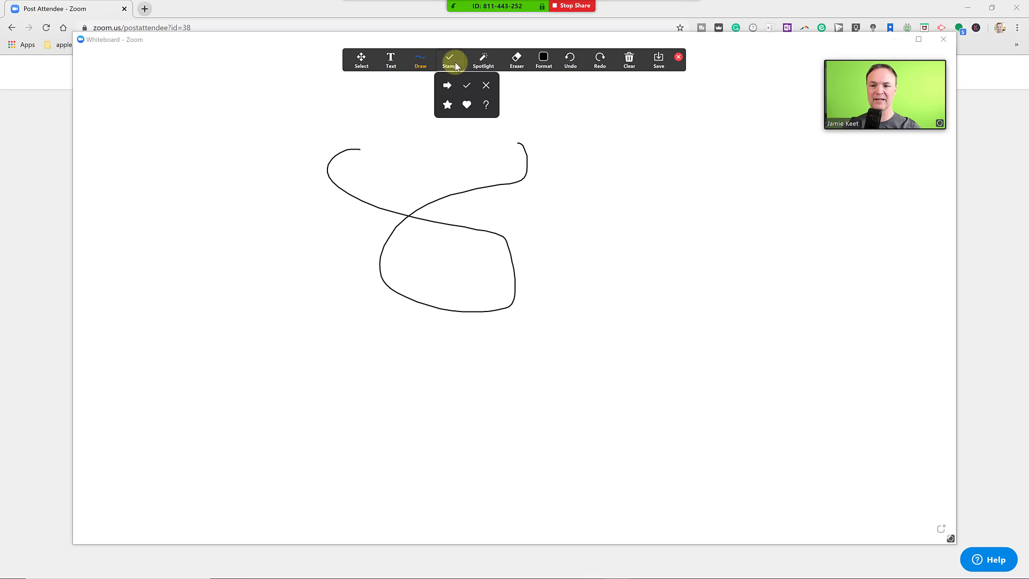
{"action": "left_click", "coordinate": [449, 85]}
{"action": "left_click", "coordinate": [637, 157]}
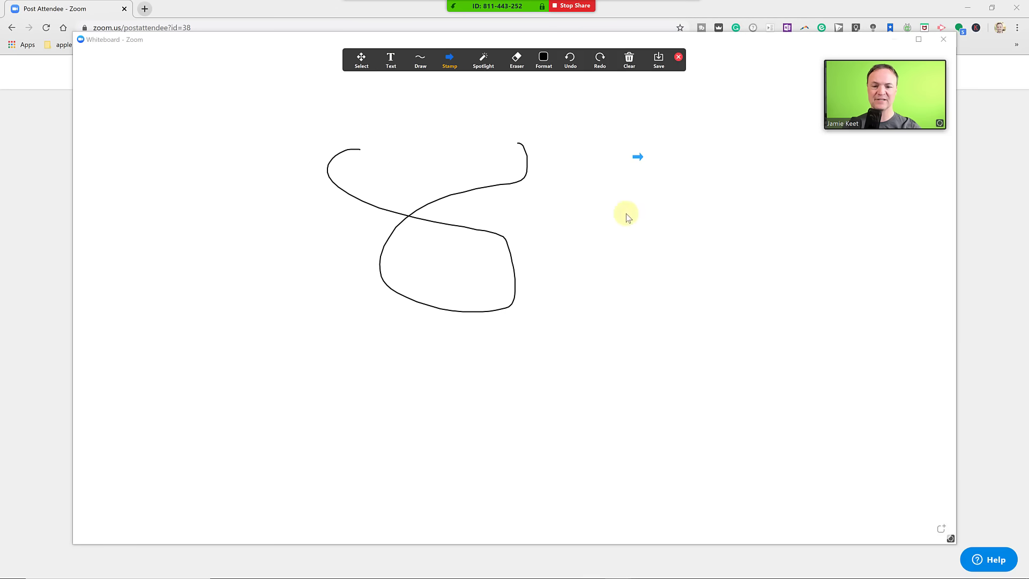
Erase the freehand curve from the whiteboard and stop sharing
{"action": "left_click", "coordinate": [517, 59]}
{"action": "left_click_drag", "start_coordinate": [494, 156], "coordinate": [496, 182]}
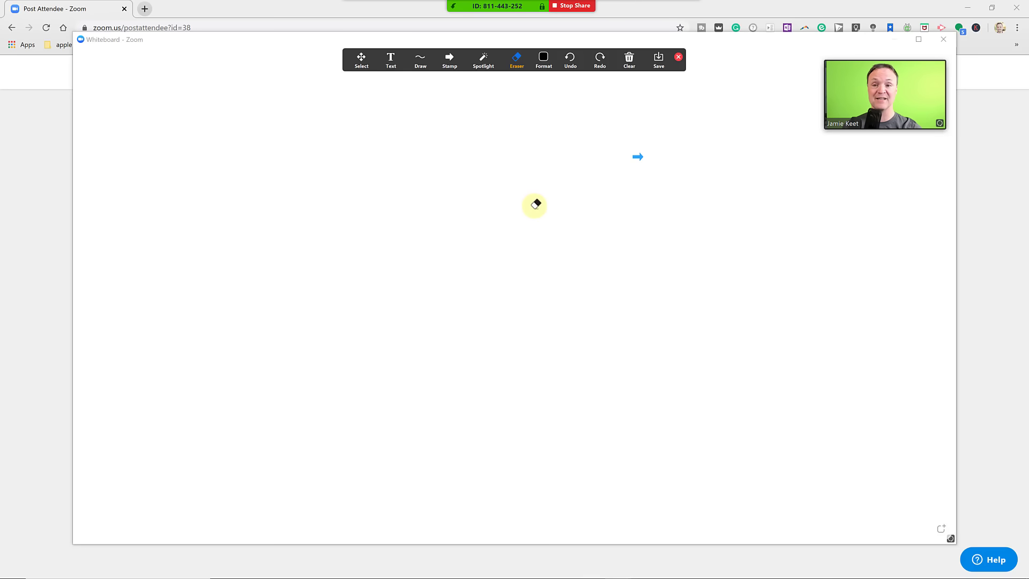
{"action": "left_click", "coordinate": [573, 5]}
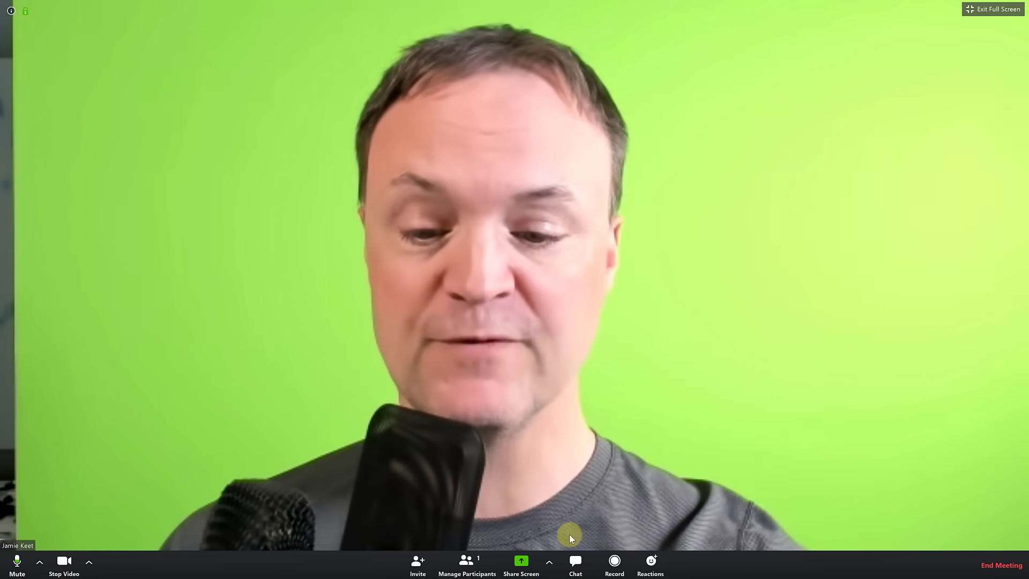
Review the advanced and file-based sources available for screen sharing, and close the selection without sharing
{"action": "left_click", "coordinate": [521, 561]}
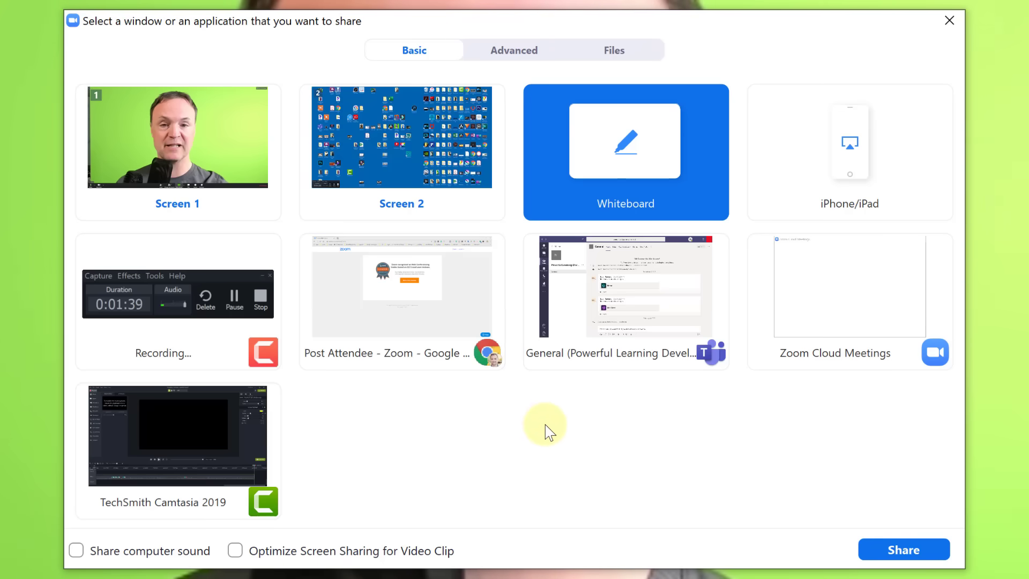
{"action": "left_click", "coordinate": [512, 52]}
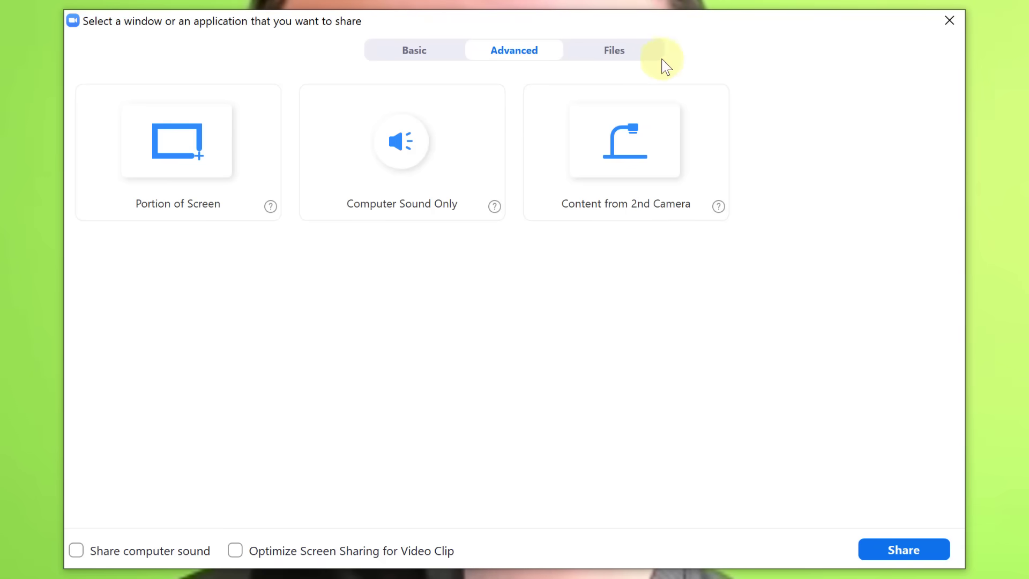
{"action": "left_click", "coordinate": [633, 52]}
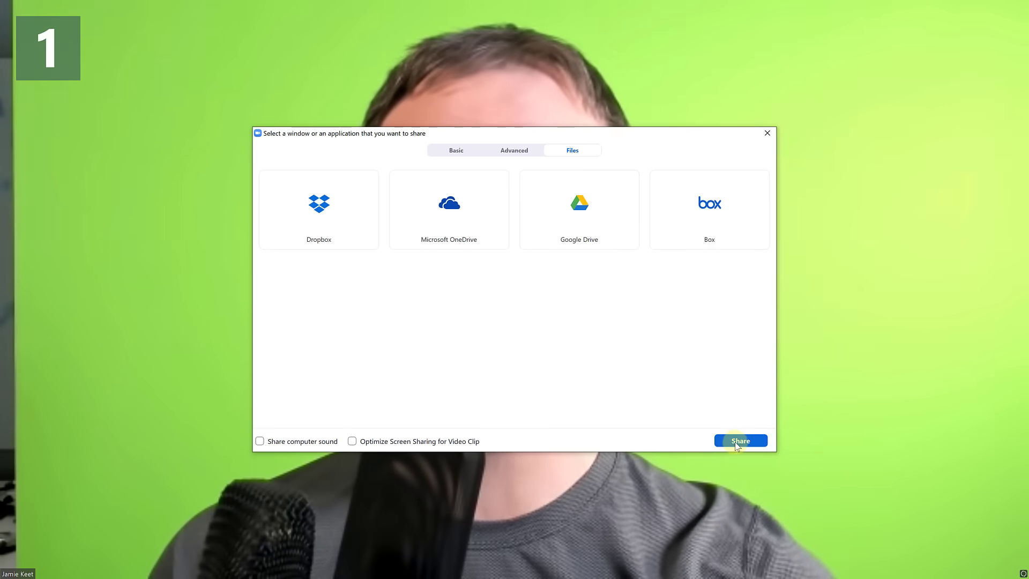
{"action": "left_click", "coordinate": [768, 133]}
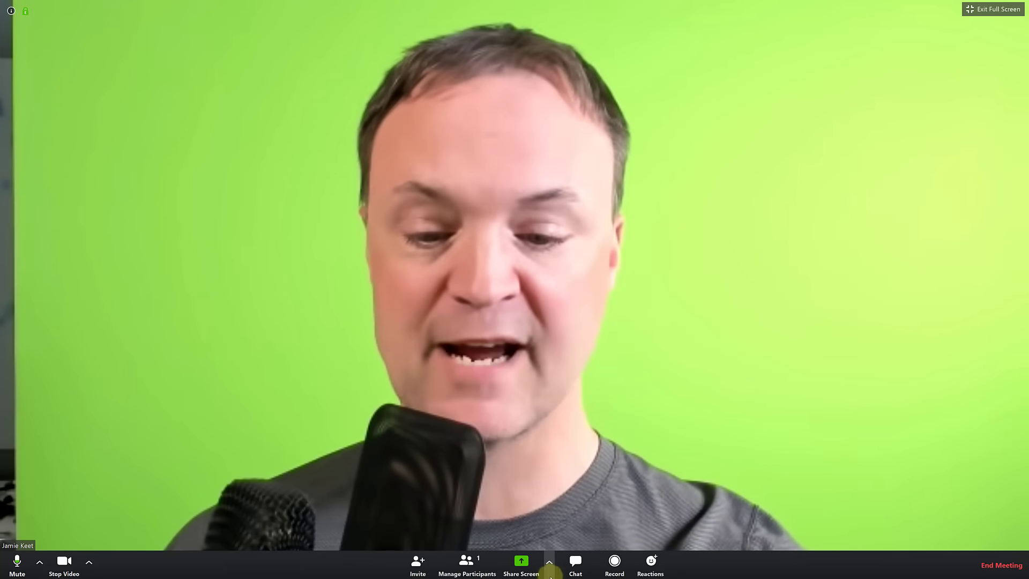
Review the advanced sharing options for how many participants can share and who is allowed to share, and close them
{"action": "left_click", "coordinate": [549, 564]}
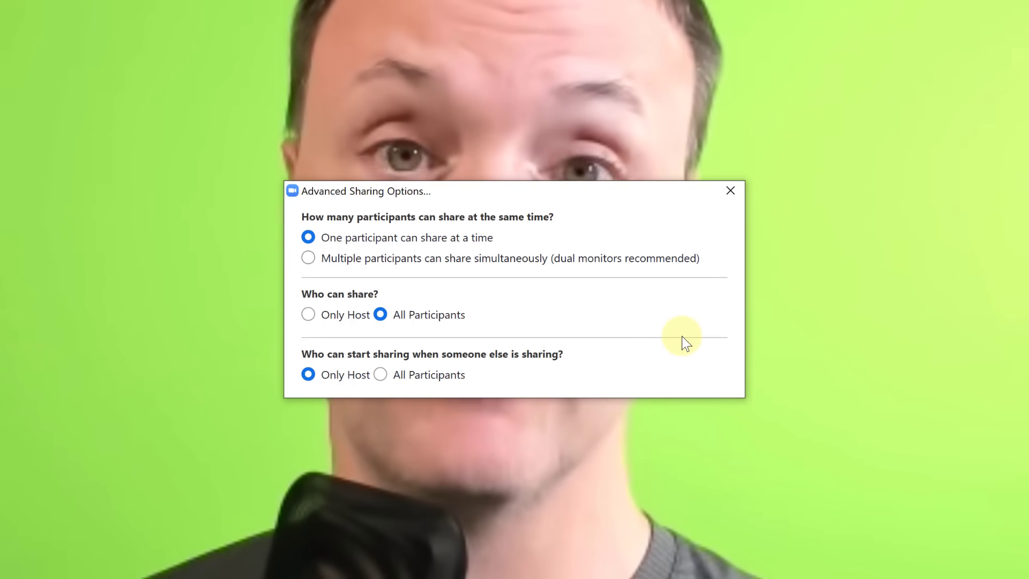
{"action": "left_click", "coordinate": [730, 191]}
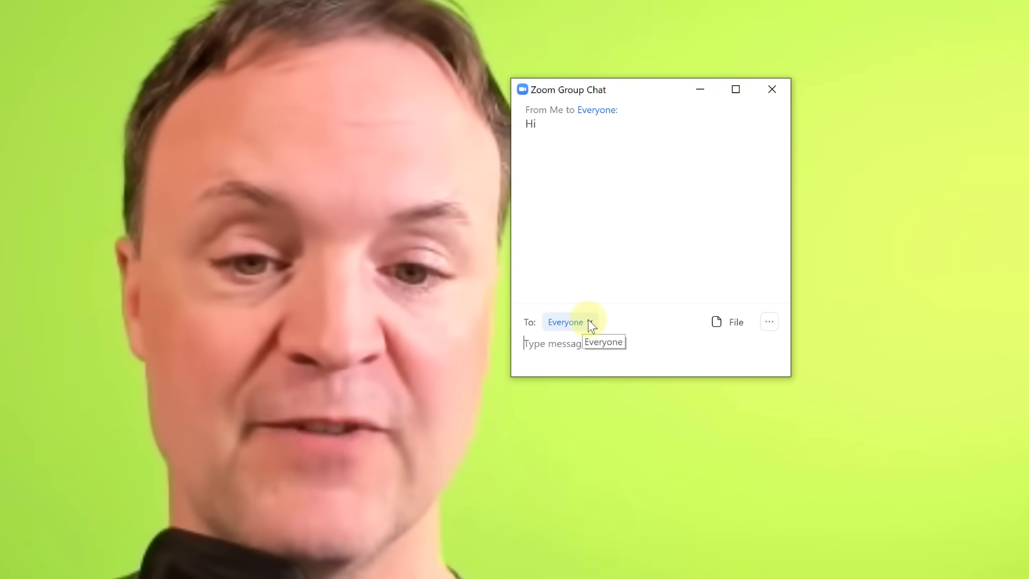
Review the group chat's recipient choices, the sources available for sending a file, and the additional chat options
{"action": "left_click", "coordinate": [591, 323]}
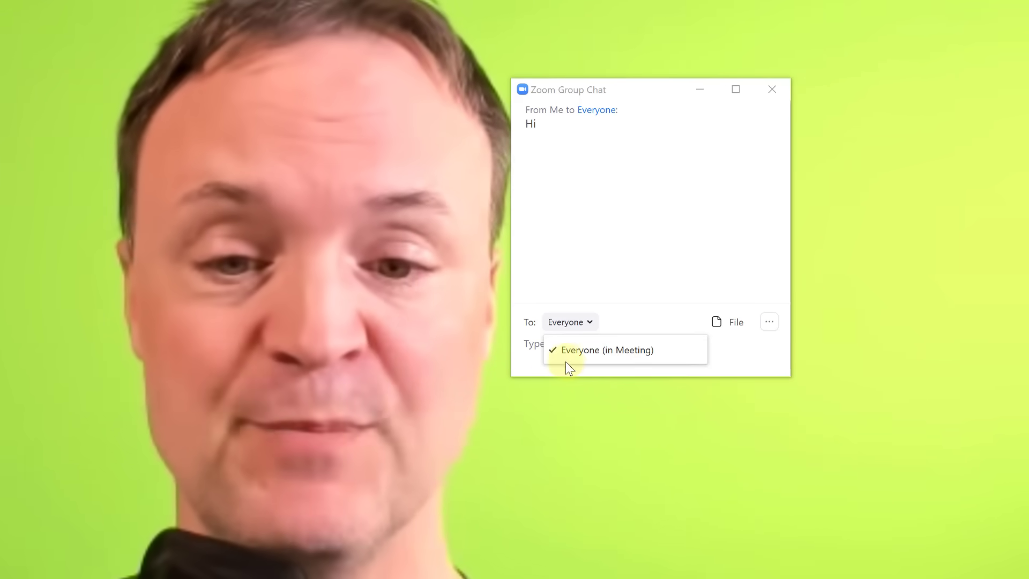
{"action": "left_click", "coordinate": [526, 368]}
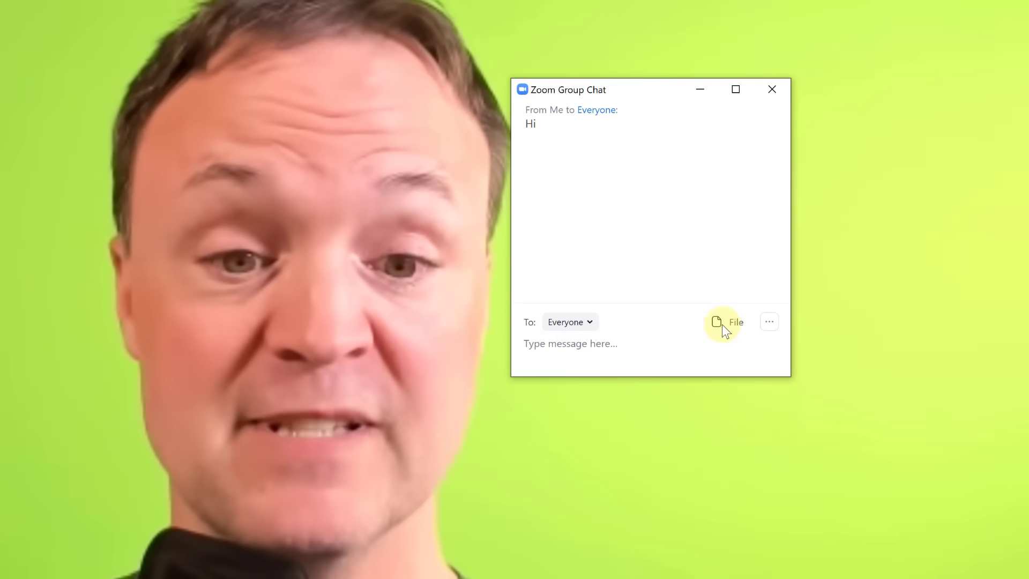
{"action": "left_click", "coordinate": [725, 324]}
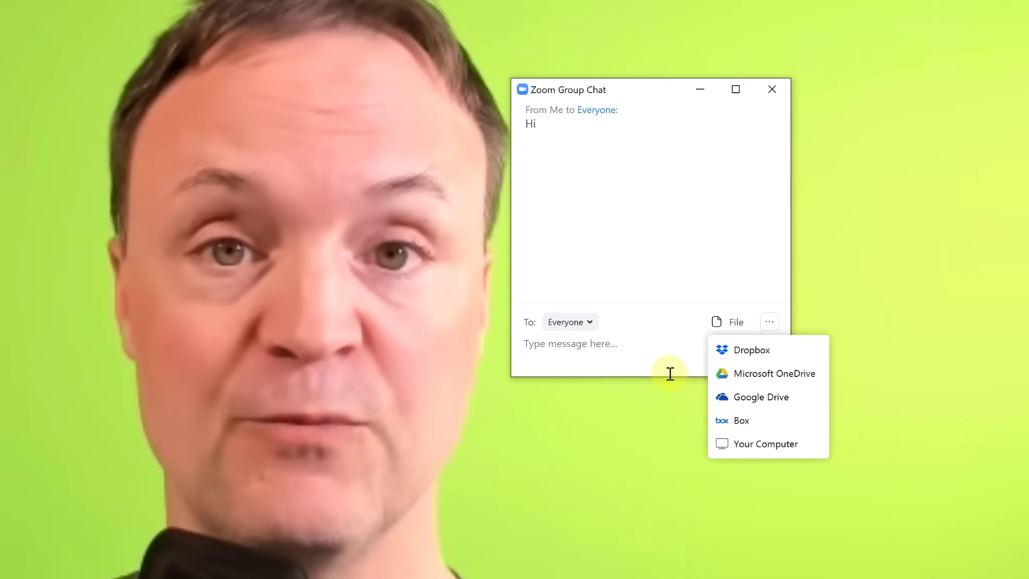
{"action": "left_click", "coordinate": [670, 373]}
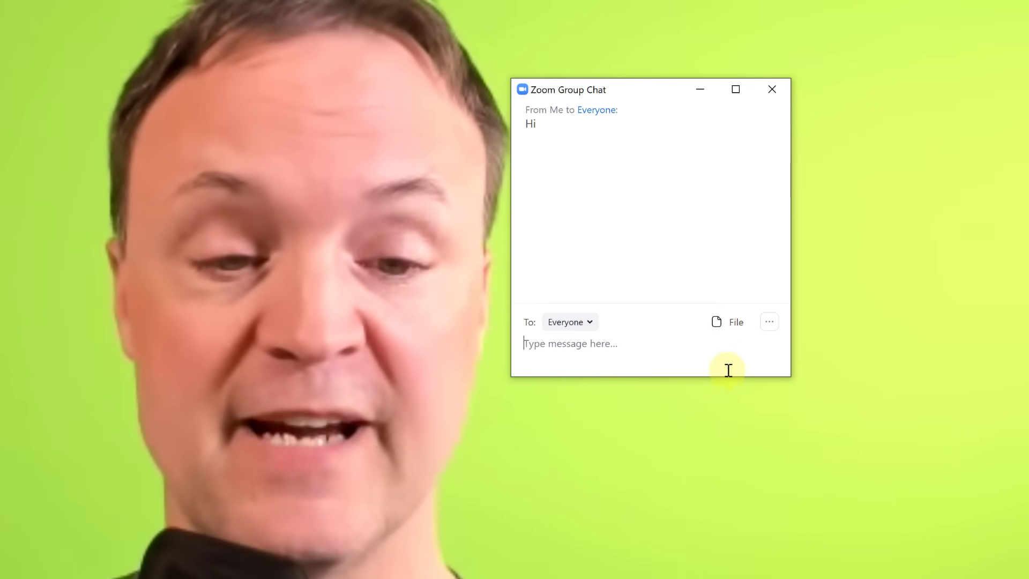
{"action": "left_click", "coordinate": [768, 324]}
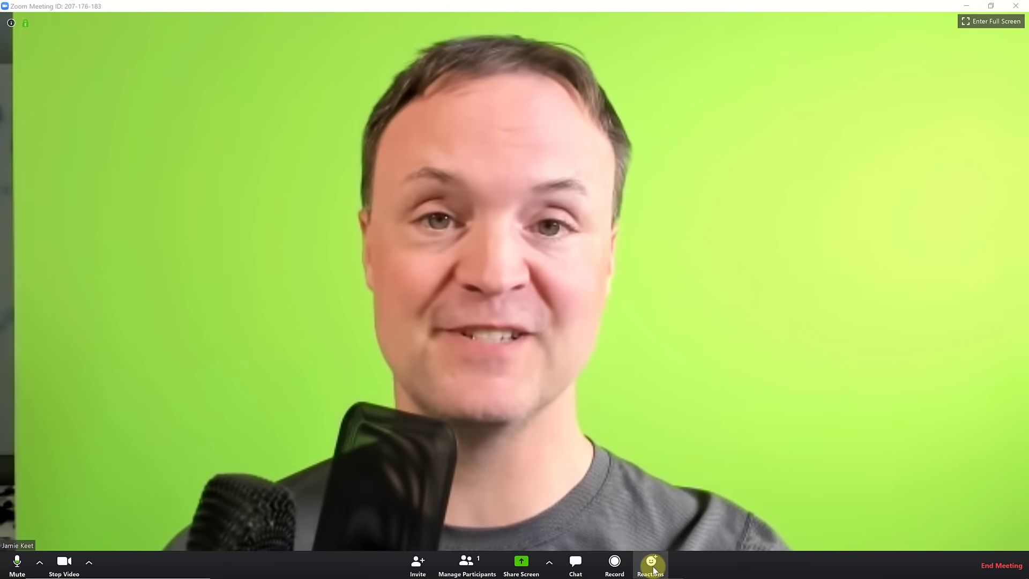
View the meeting reactions, and bring up the choices for ending or leaving the meeting, moving that dialog clear of the speaker's face
{"action": "left_click", "coordinate": [653, 567]}
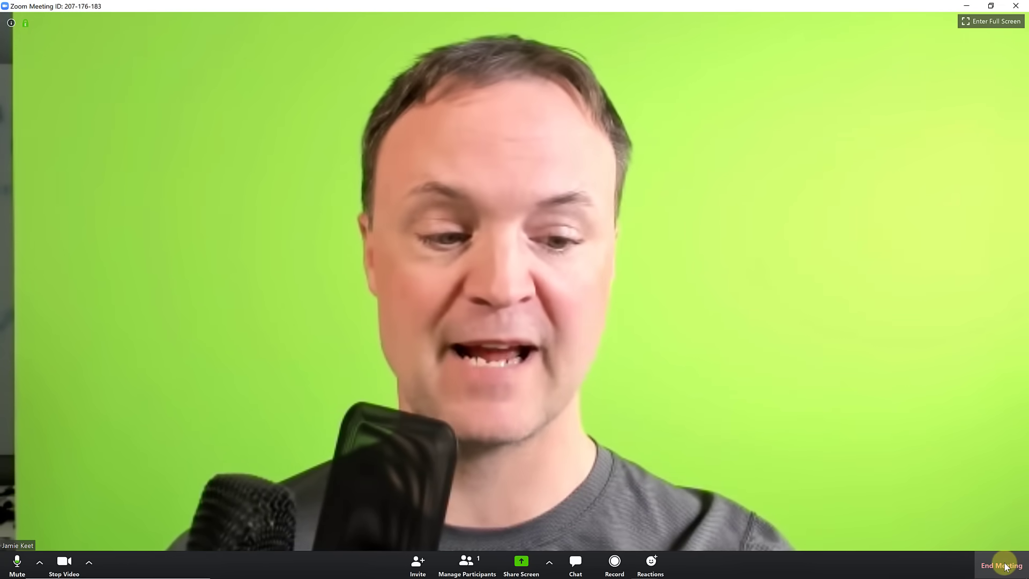
{"action": "left_click", "coordinate": [1001, 565]}
{"action": "left_click_drag", "start_coordinate": [501, 239], "coordinate": [698, 231]}
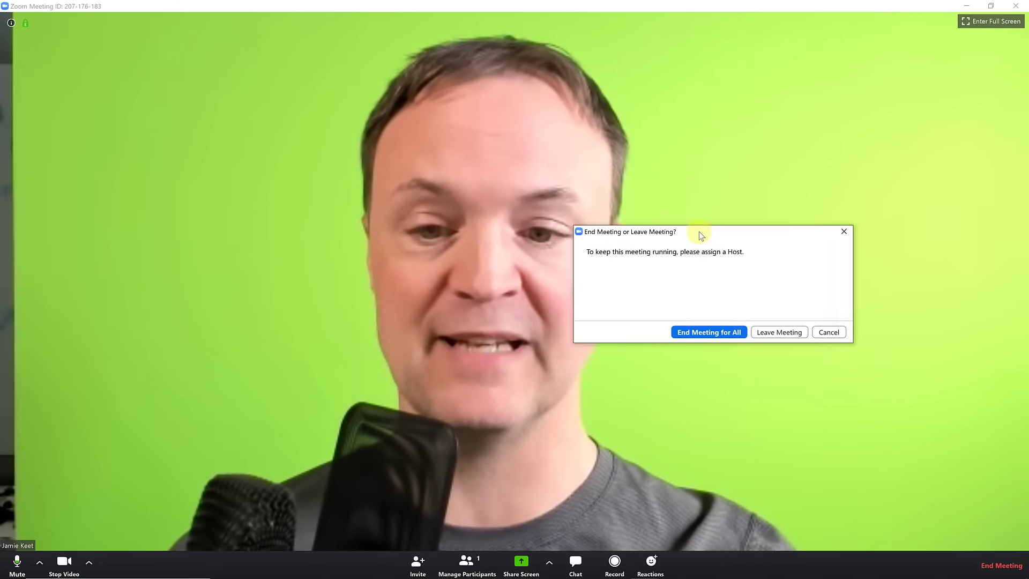